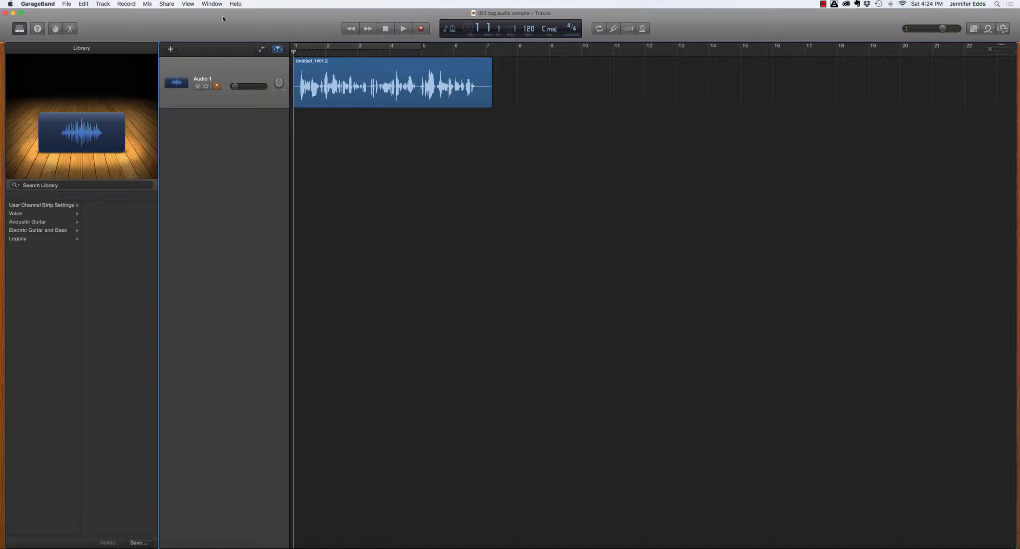
# Export the song to disk as a medium-quality 128 kBit/s MP3 in the BB Tutorials folder.
pyautogui.click(168, 5)
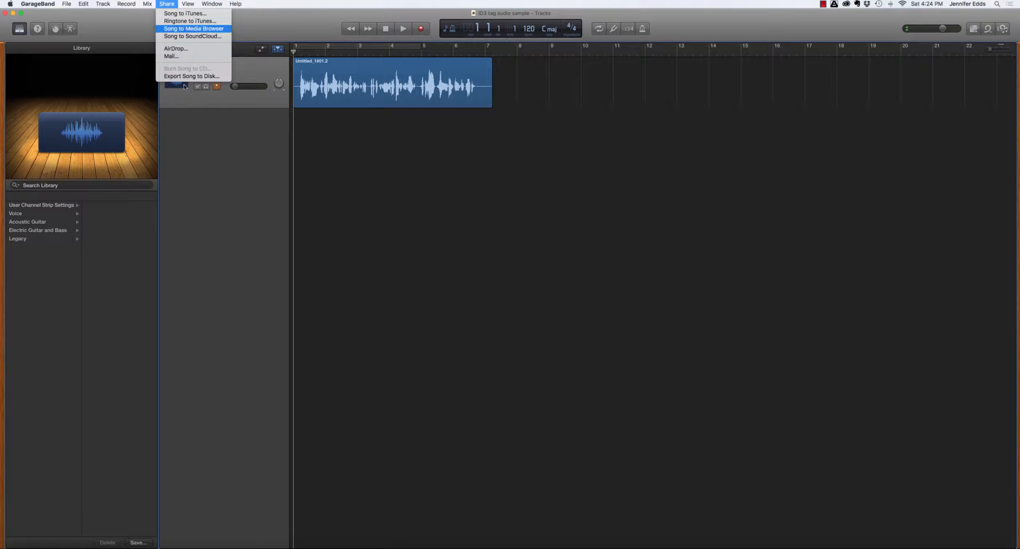
pyautogui.click(187, 78)
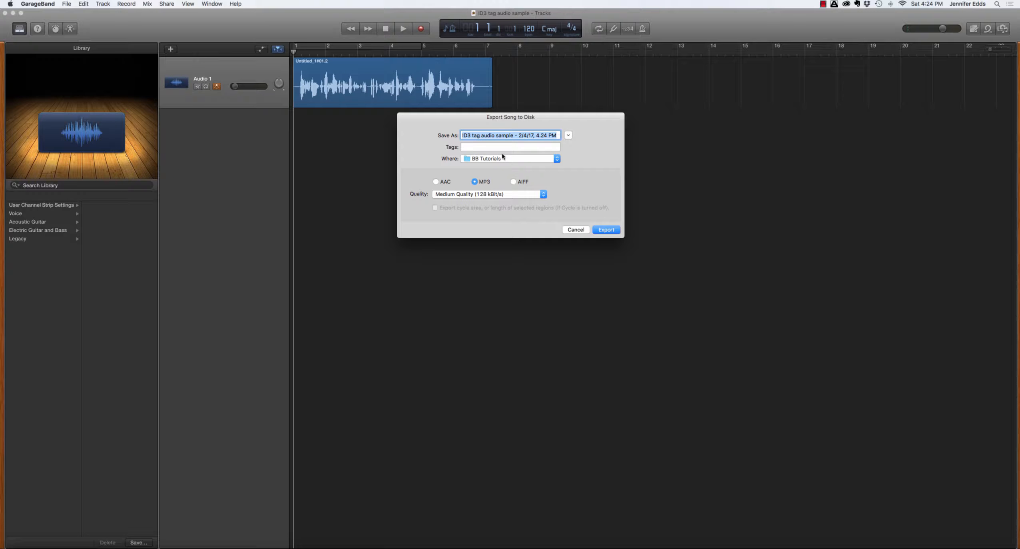
pyautogui.click(604, 230)
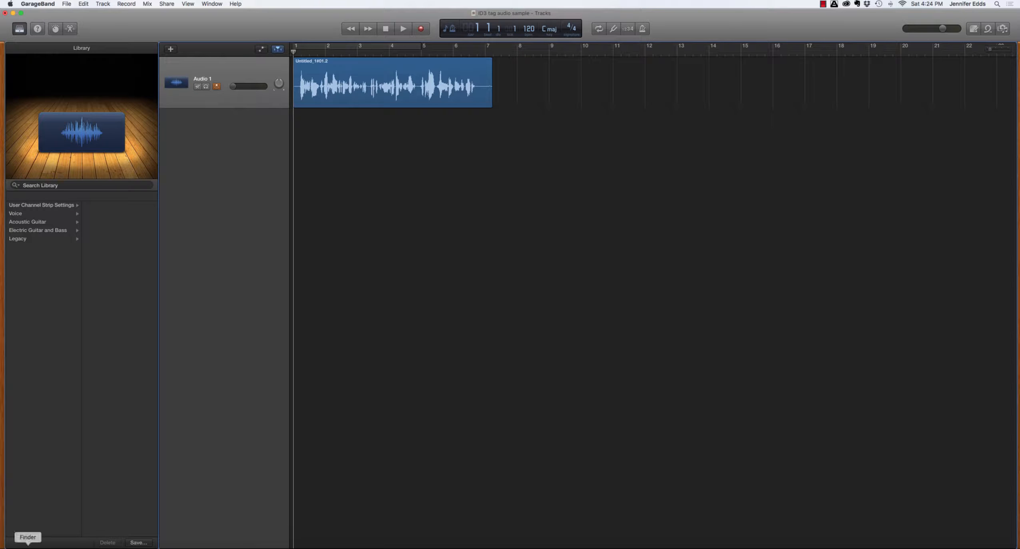
# Switch to Finder and locate the exported ID3 tag audio sample MP3 in BB Tutorials on the My Book for Mac drive.
pyautogui.click(28, 547)
pyautogui.scroll(-3, 581, 159)
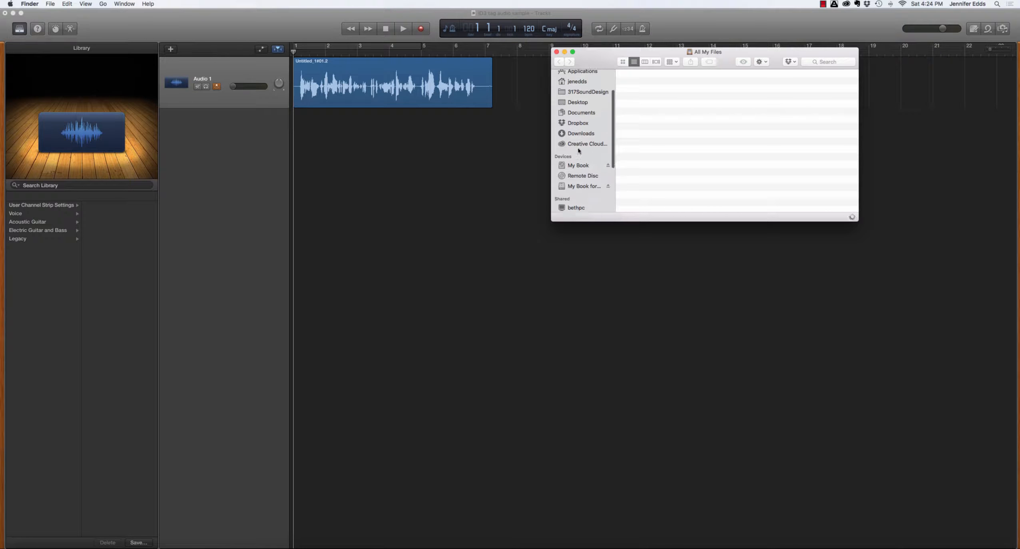
pyautogui.click(582, 165)
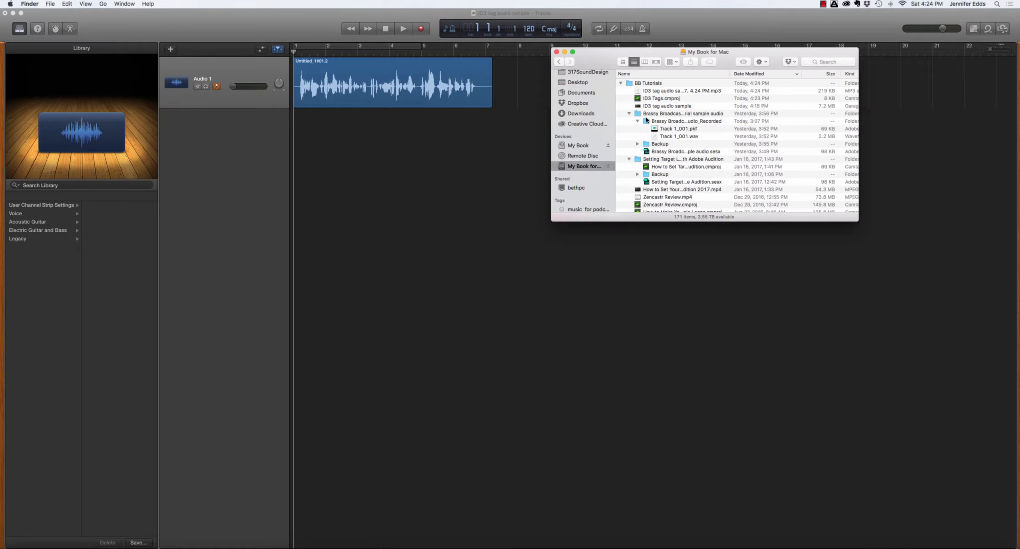
pyautogui.click(669, 91)
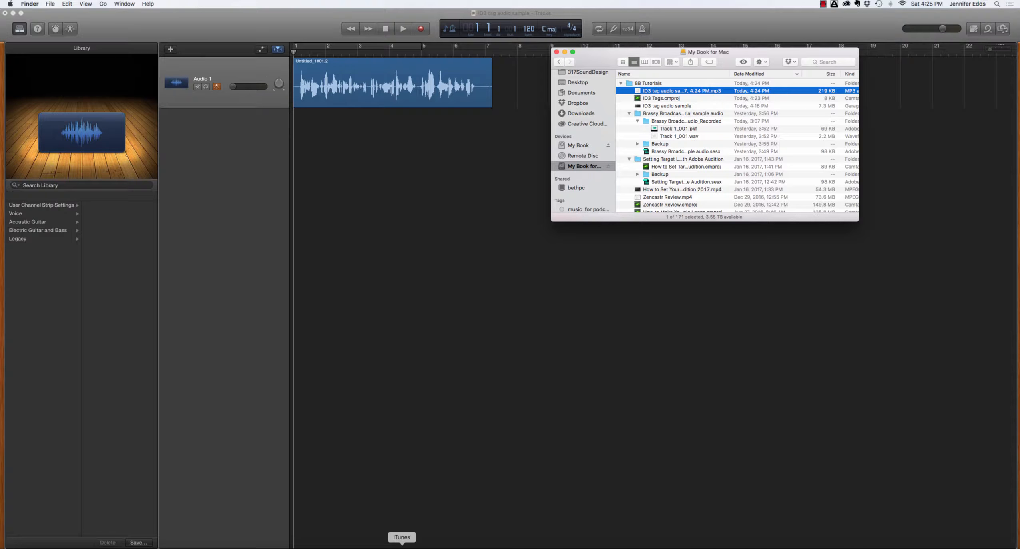
# Switch to iTunes and add the exported ID3 tag audio sample MP3 from the BB Tutorials folder to the library.
pyautogui.click(402, 546)
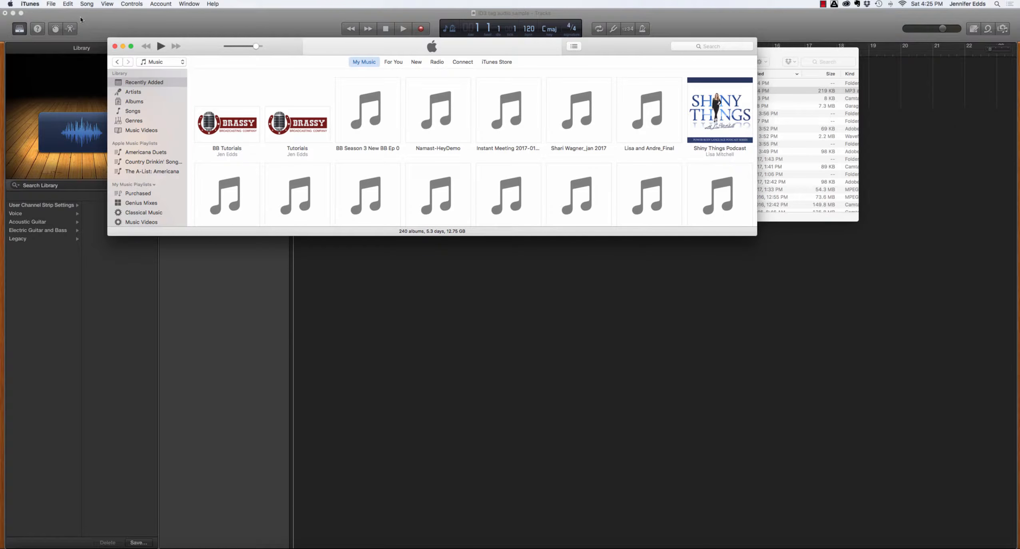
pyautogui.click(51, 4)
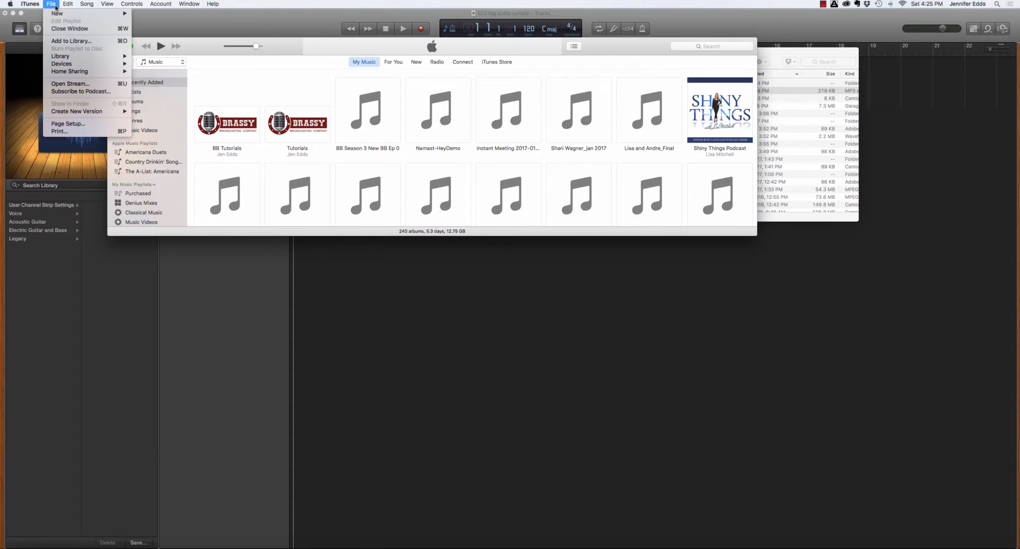
pyautogui.click(71, 41)
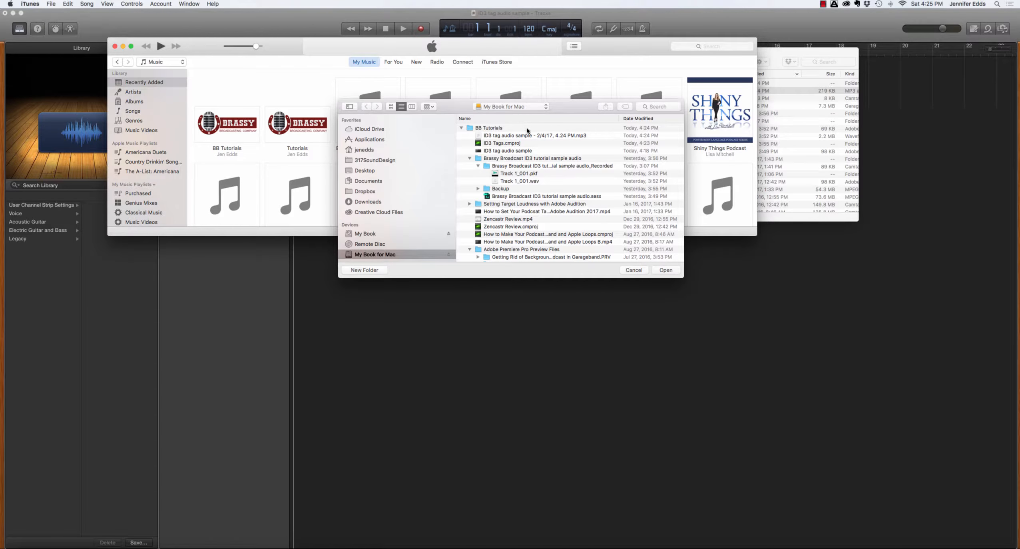
pyautogui.click(529, 137)
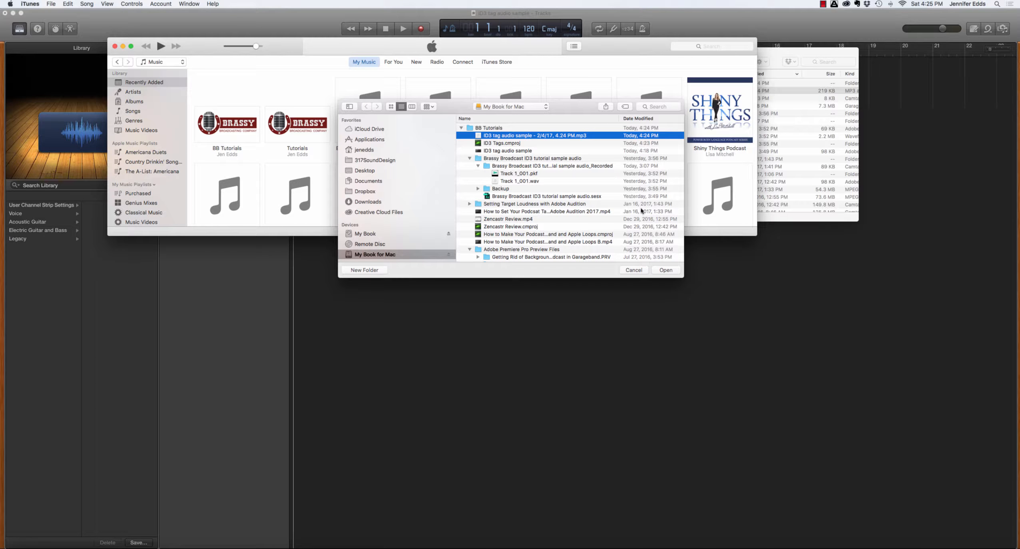
pyautogui.click(671, 273)
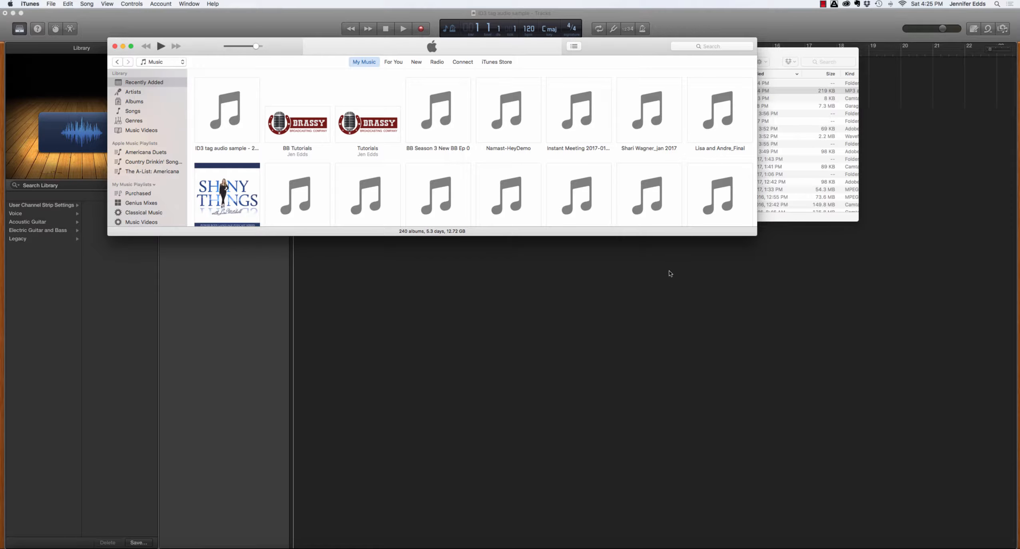
# Preview the imported ID3 tag audio sample briefly and open its song information for editing.
pyautogui.doubleClick(235, 121)
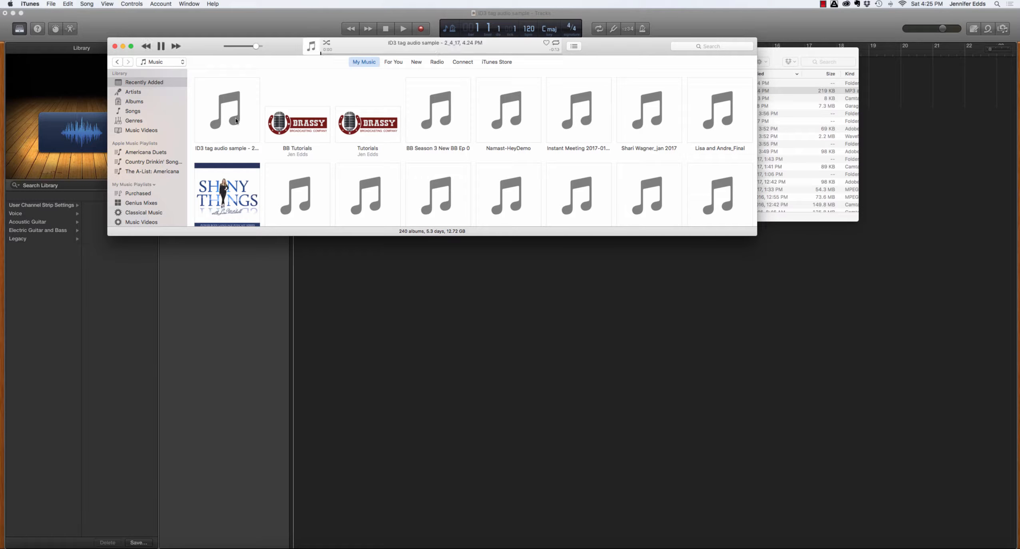
pyautogui.click(161, 47)
pyautogui.rightClick(235, 131)
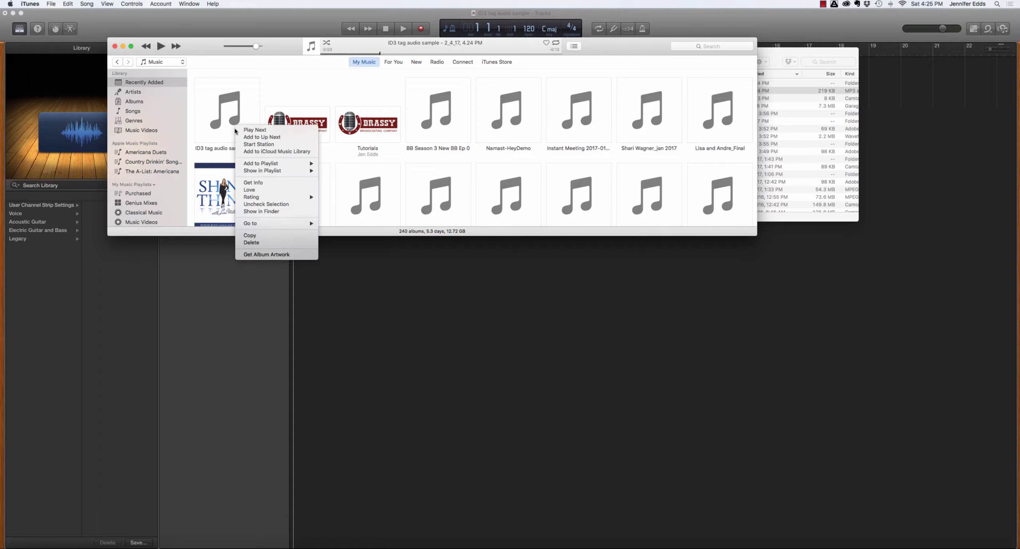
pyautogui.click(265, 183)
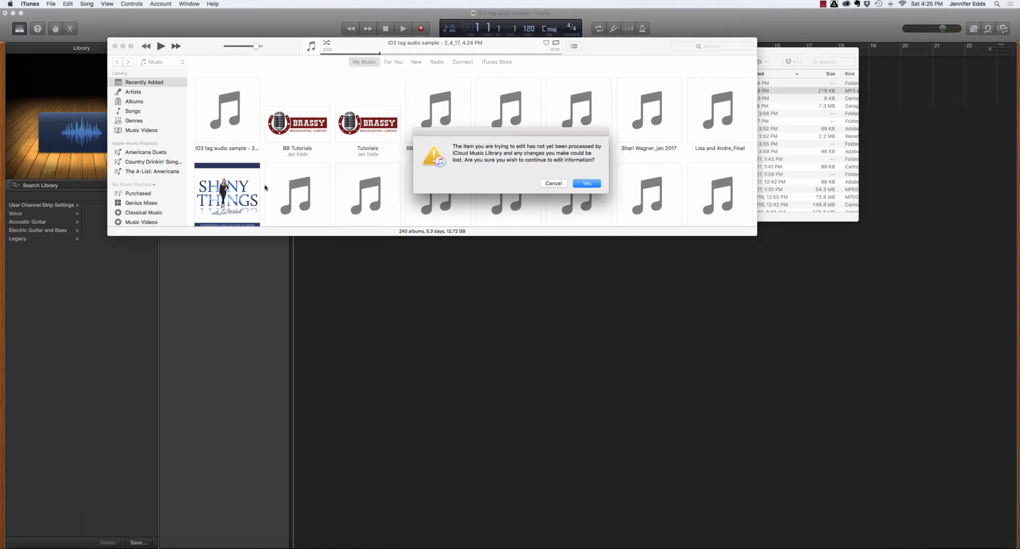
pyautogui.click(586, 183)
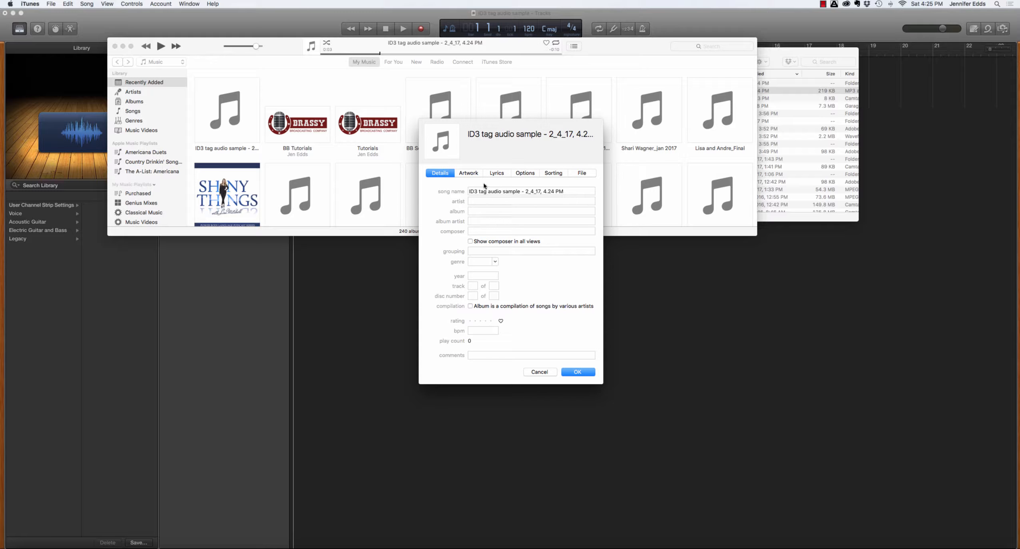
# Replace the song name with "ID3 audio tutorial sample".
pyautogui.click(564, 189)
pyautogui.moveTo(564, 189); pyautogui.dragTo(469, 202)
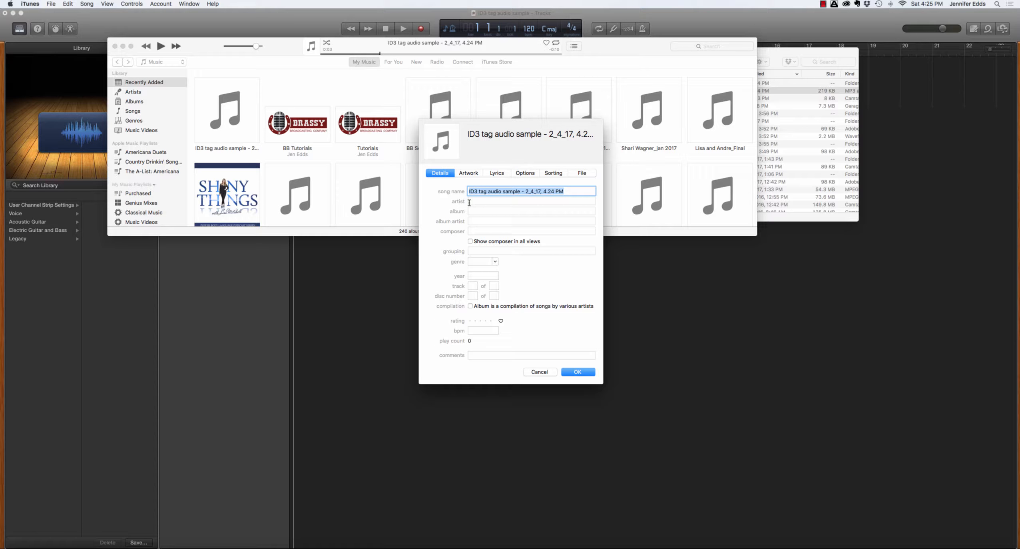
pyautogui.press('BackSpace')
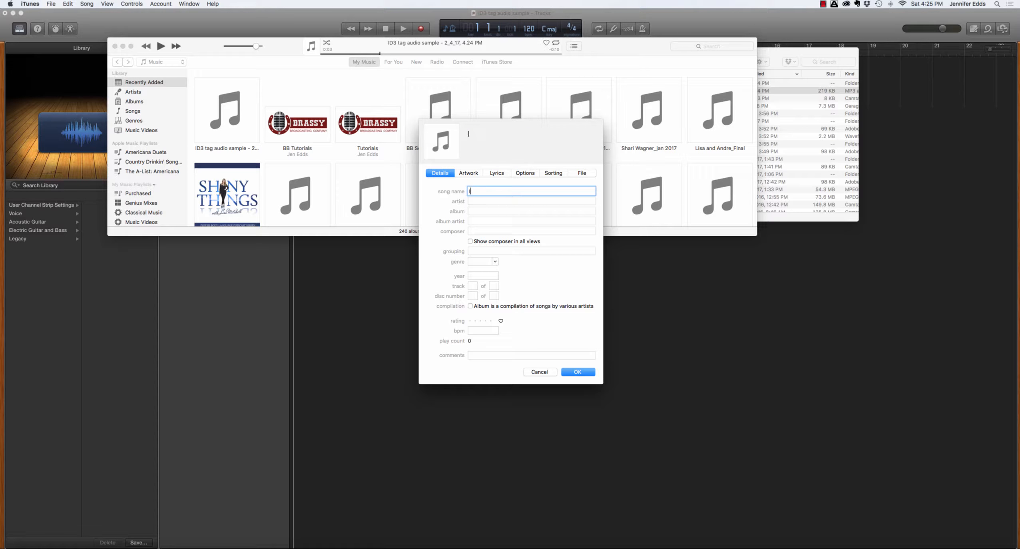
pyautogui.write('ID3 ')
pyautogui.write('aut')
pyautogui.write('dio tutorial sam')
pyautogui.write('ple')
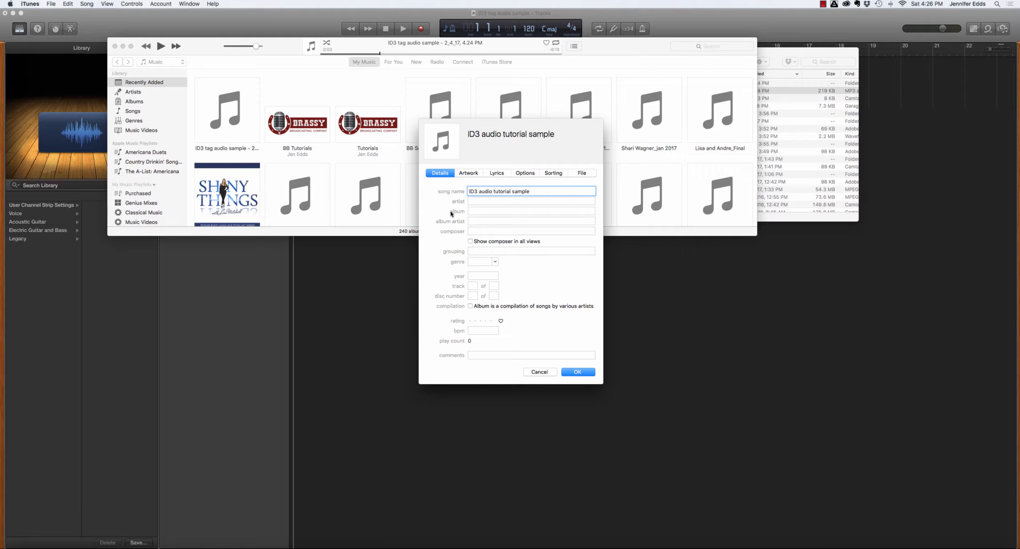
# Enter the host's name as the artist and set the album to BB Tutorials.
pyautogui.click(485, 199)
pyautogui.write('Jen Edds')
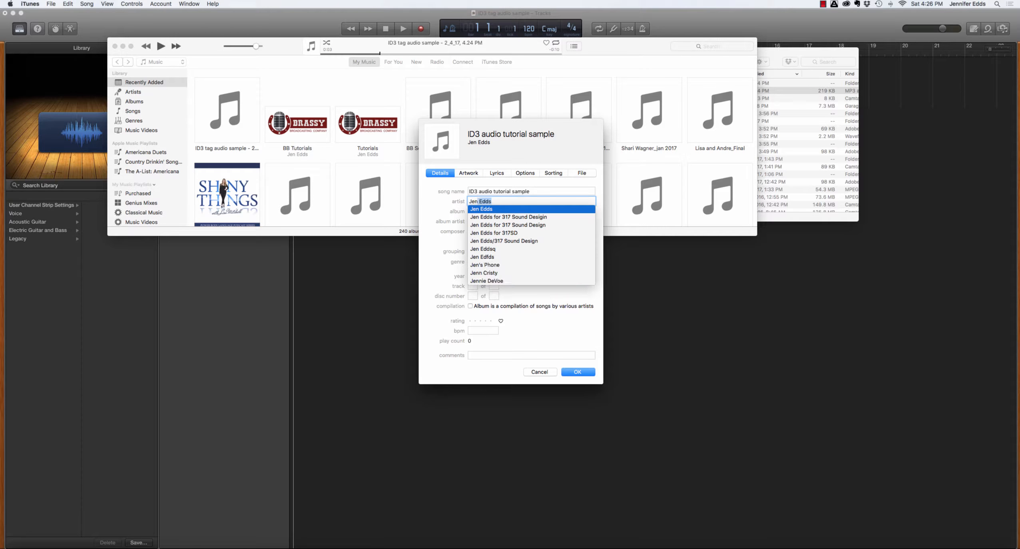
pyautogui.press('Tab')
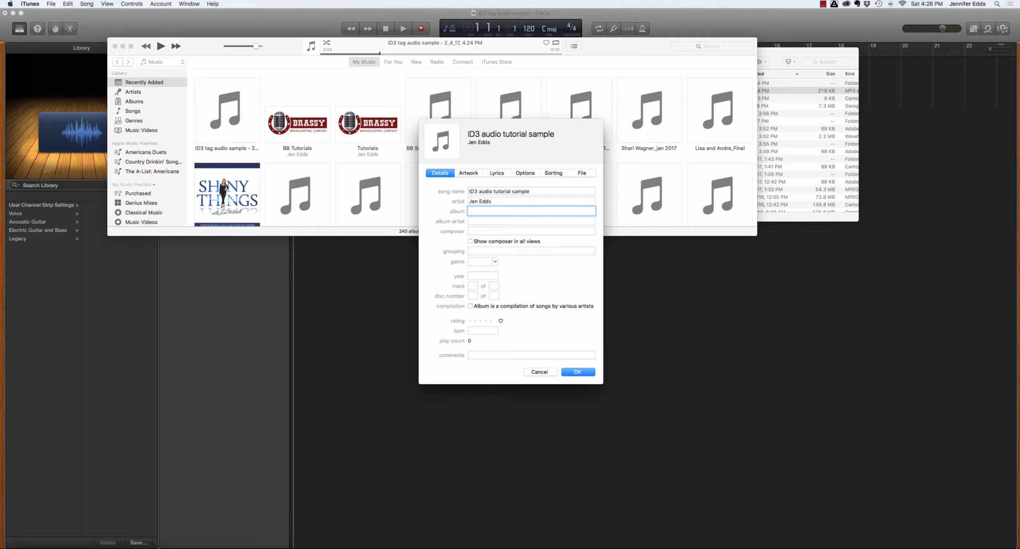
pyautogui.write('BB')
pyautogui.press('Tab')
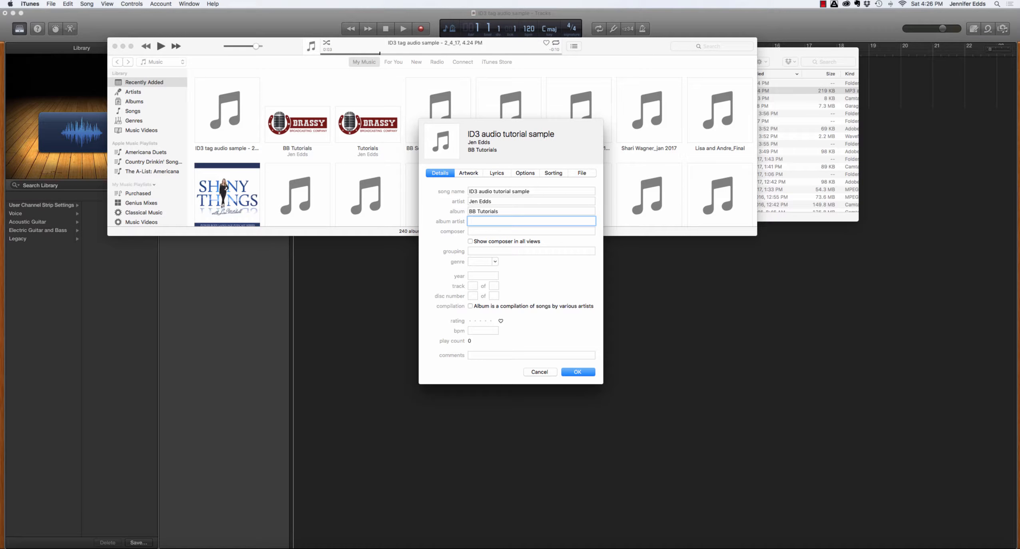
# Enter the host's name as album artist and composer, and set the genre to Other.
pyautogui.write('Jen Edds')
pyautogui.press('Tab')
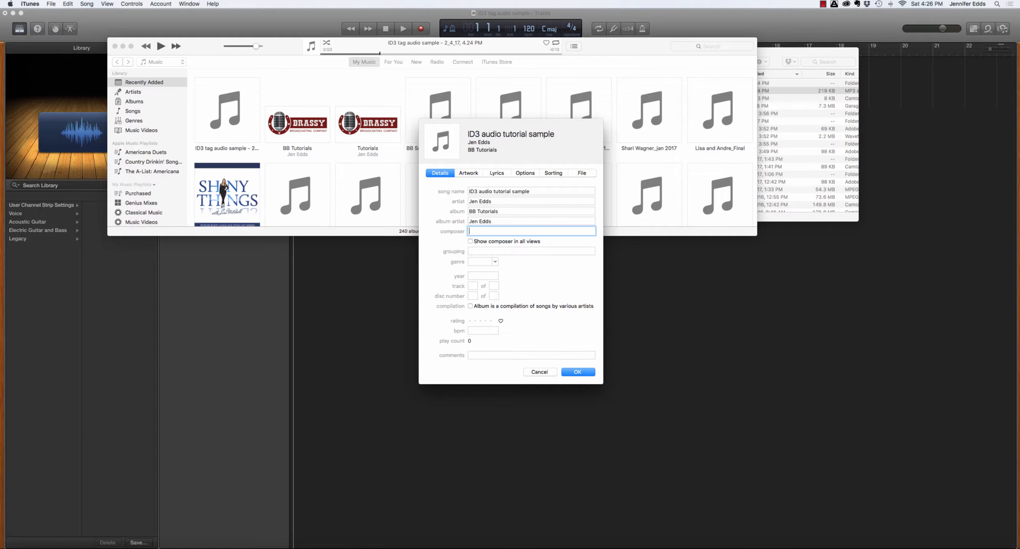
pyautogui.write('Jen Edds')
pyautogui.press('Tab')
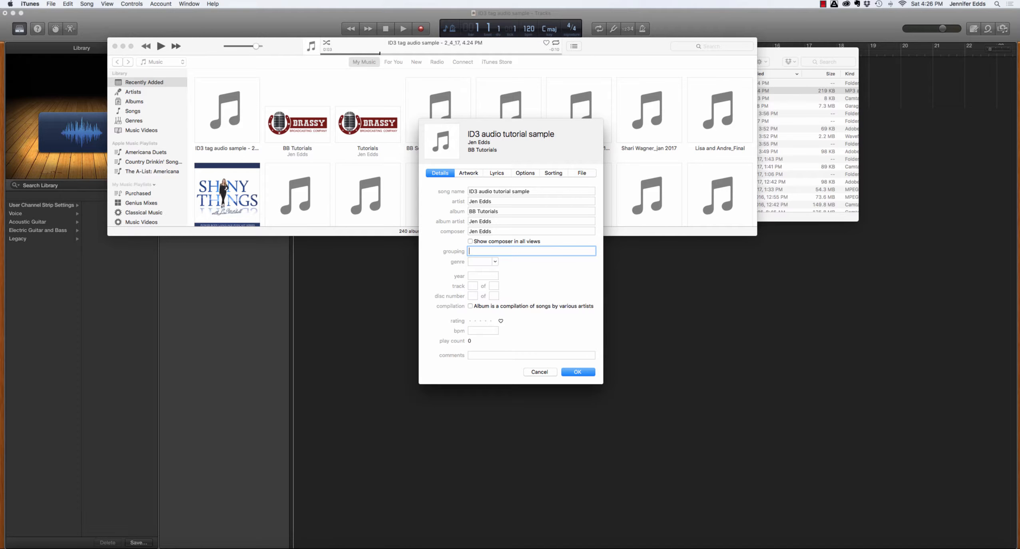
pyautogui.click(472, 264)
pyautogui.write('Other')
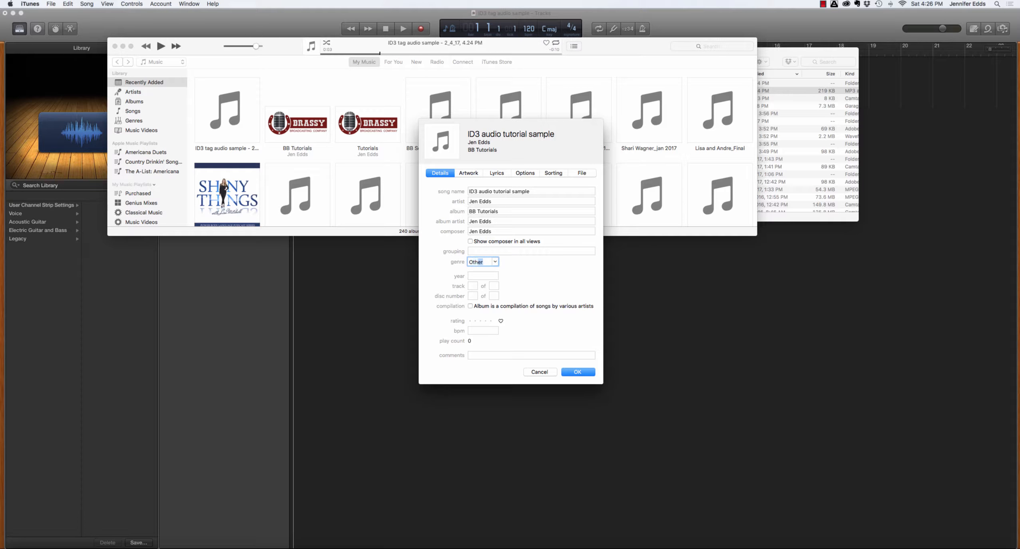
# Add "Brassy Bcasting tutorial rec logo.jpg" as the album artwork and save the song information.
pyautogui.click(468, 174)
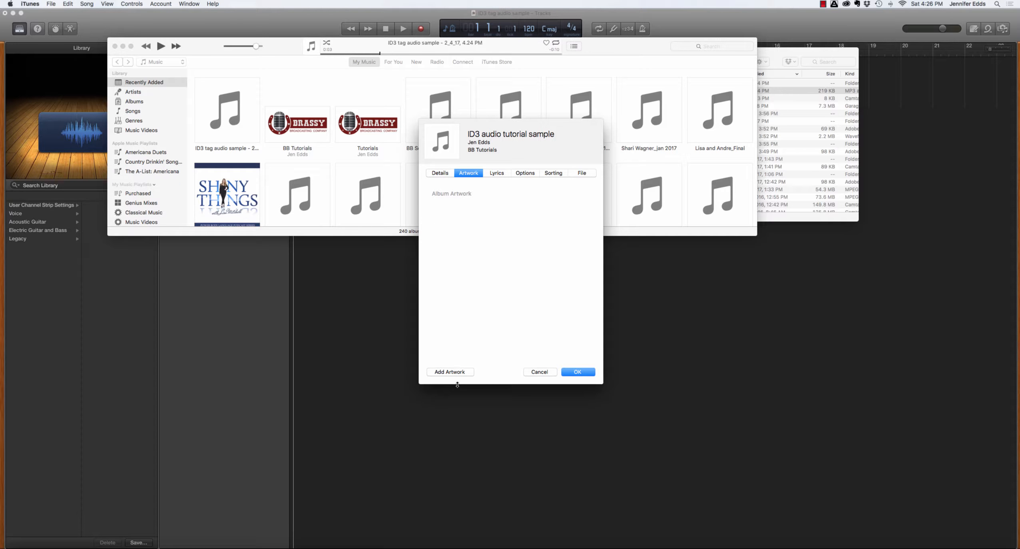
pyautogui.click(450, 372)
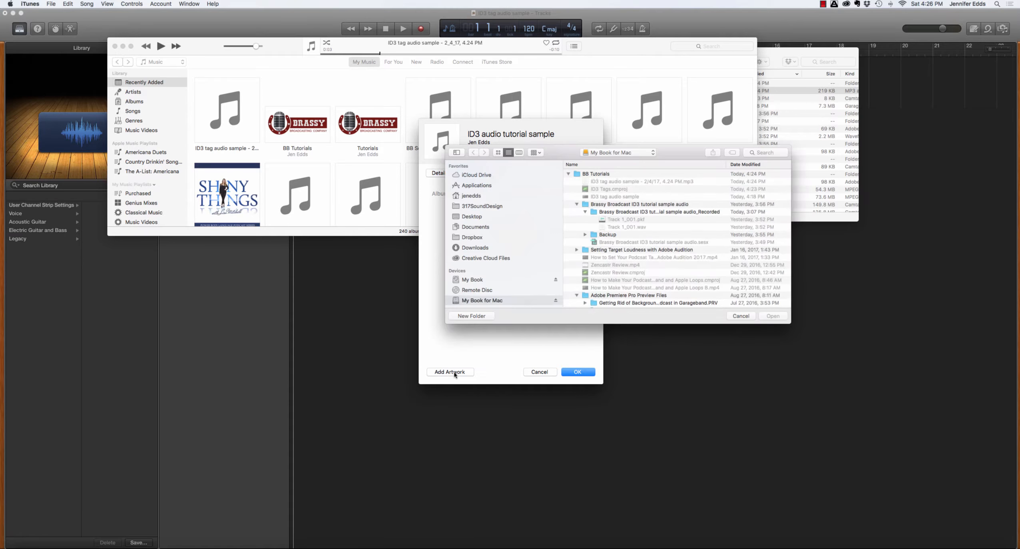
pyautogui.scroll(-15, 641, 250)
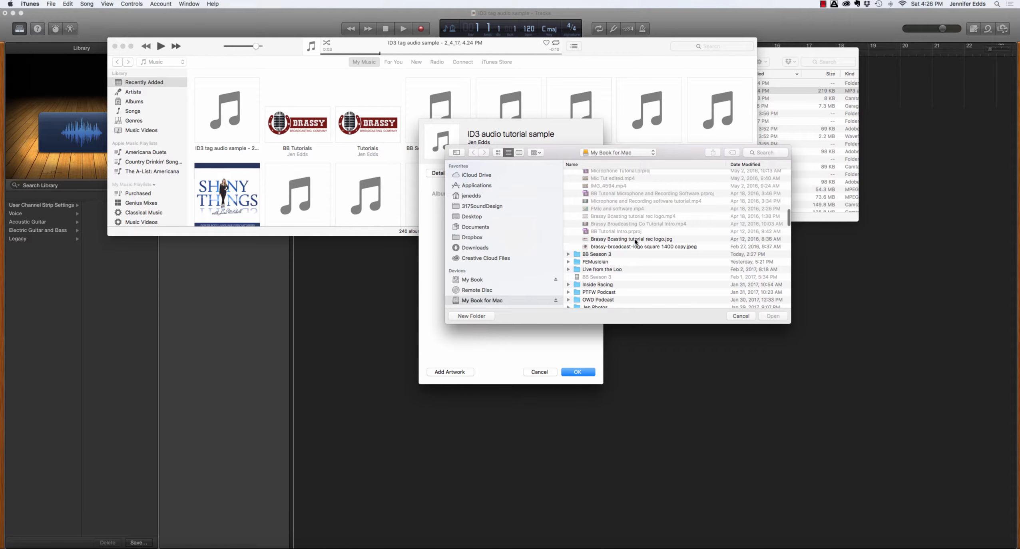
pyautogui.click(635, 239)
pyautogui.click(772, 316)
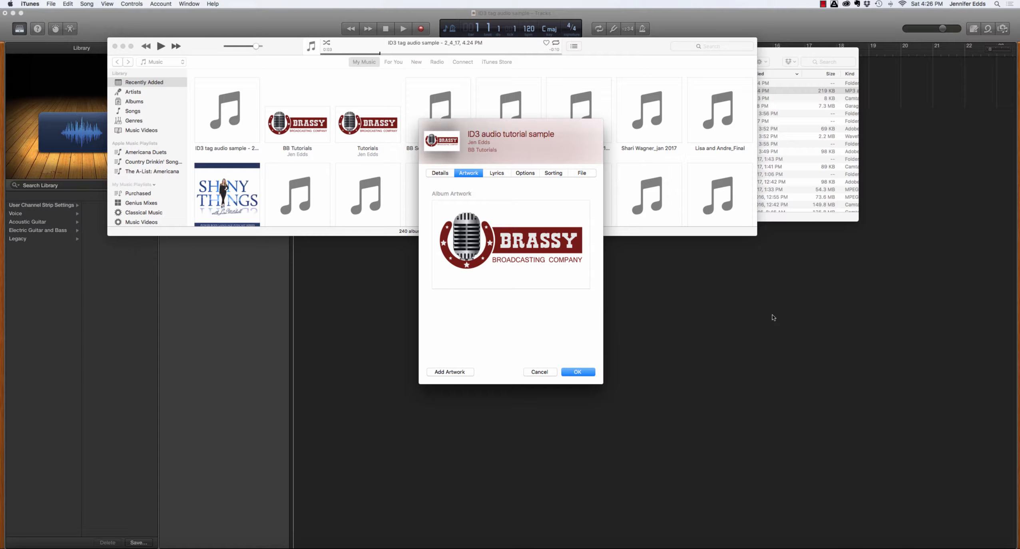
pyautogui.click(582, 376)
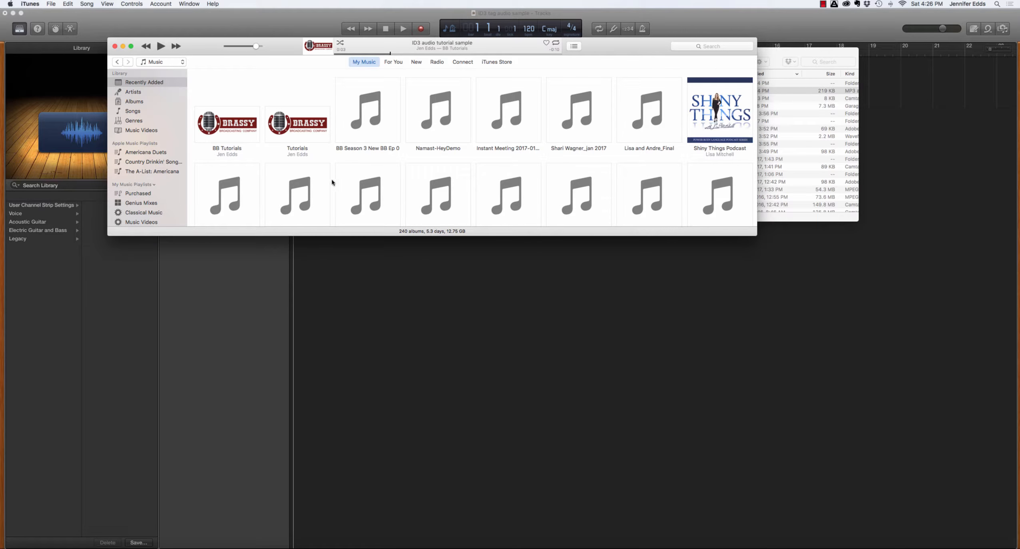
# Open the BB Tutorials album's information for editing, accept the edit confirmations, and set its media kind to Podcast.
pyautogui.rightClick(245, 130)
pyautogui.click(276, 168)
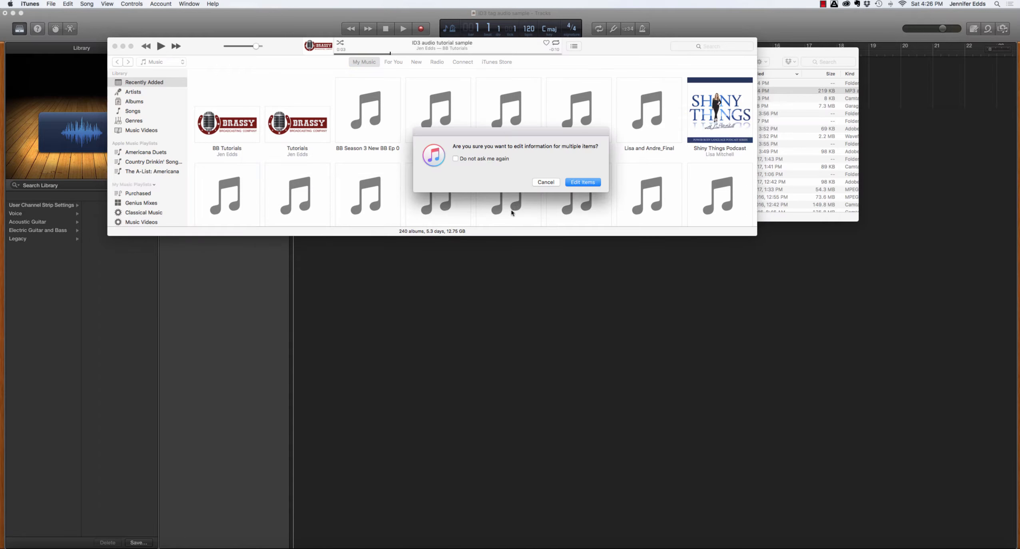
pyautogui.click(581, 183)
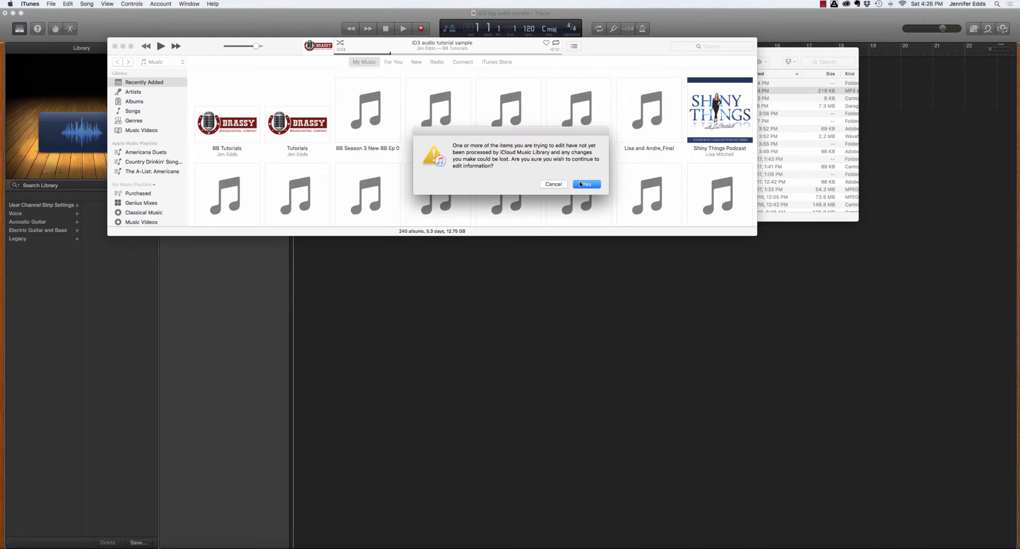
pyautogui.click(581, 184)
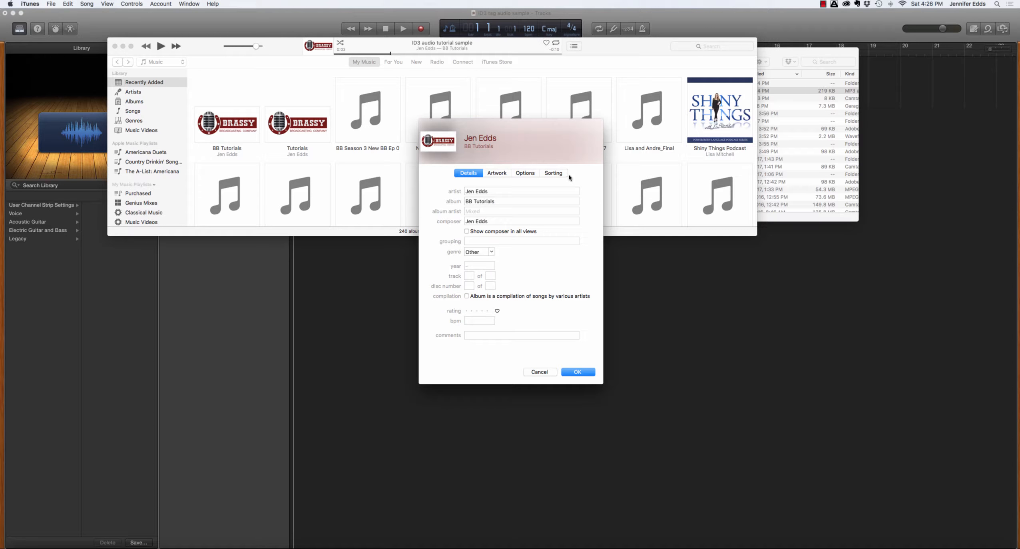
pyautogui.click(502, 174)
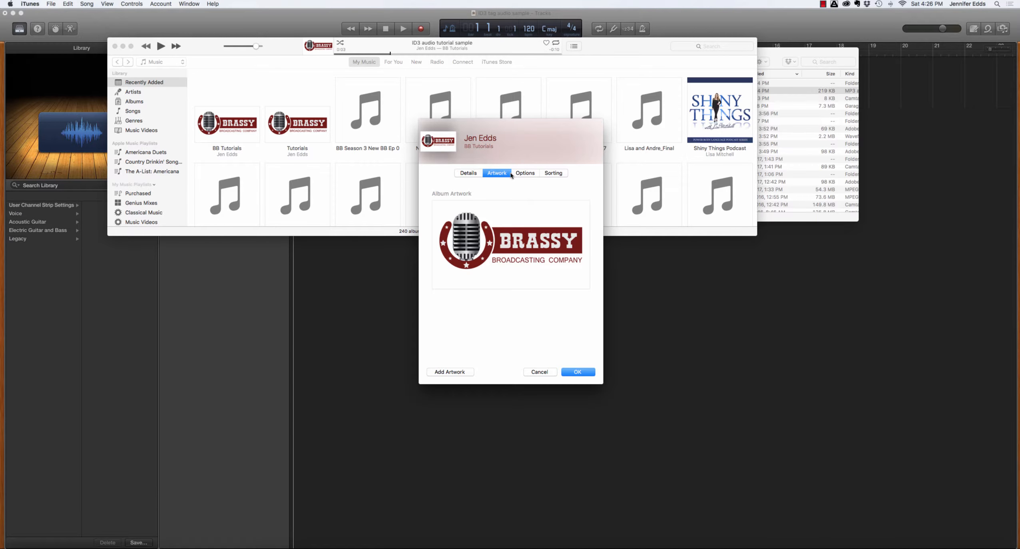
pyautogui.click(523, 175)
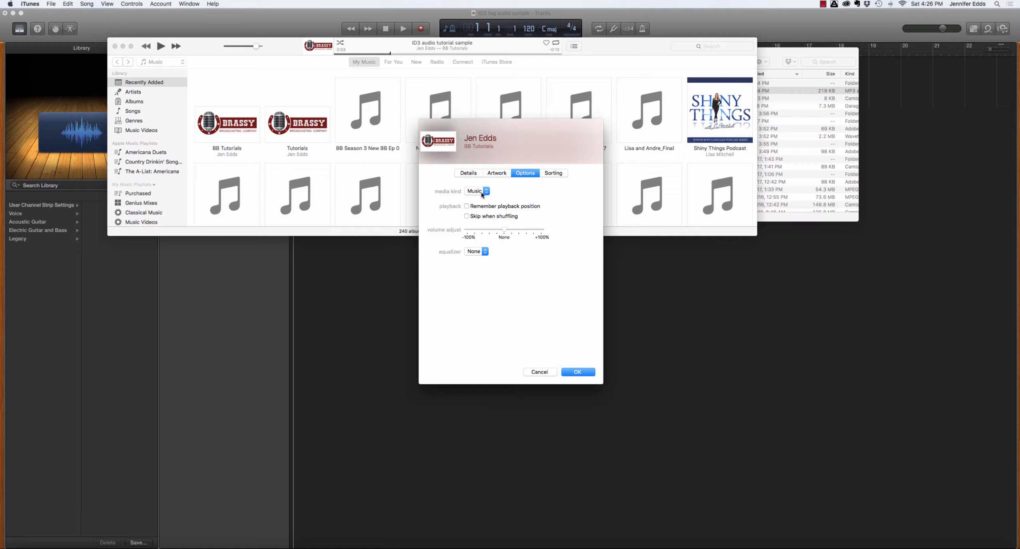
pyautogui.click(486, 193)
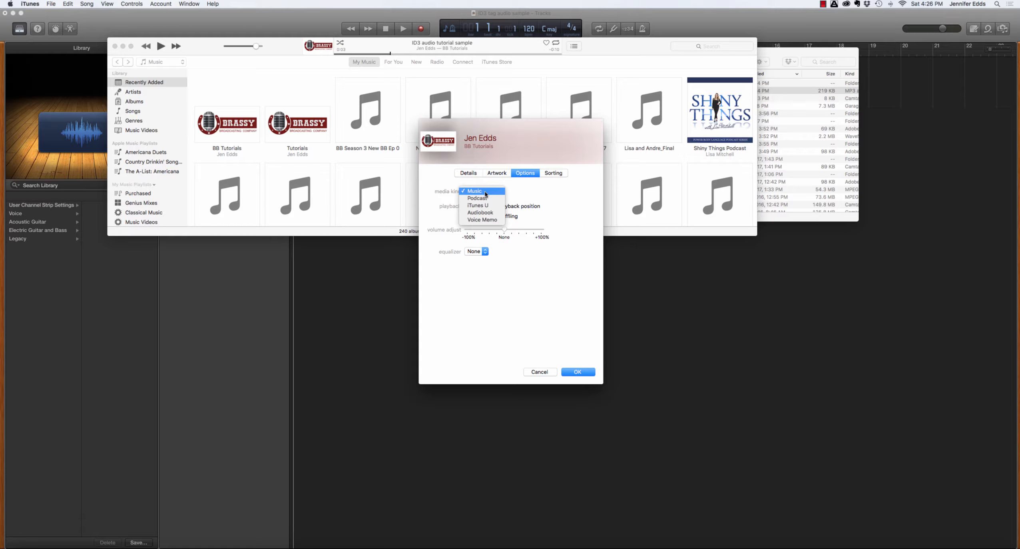
pyautogui.click(484, 198)
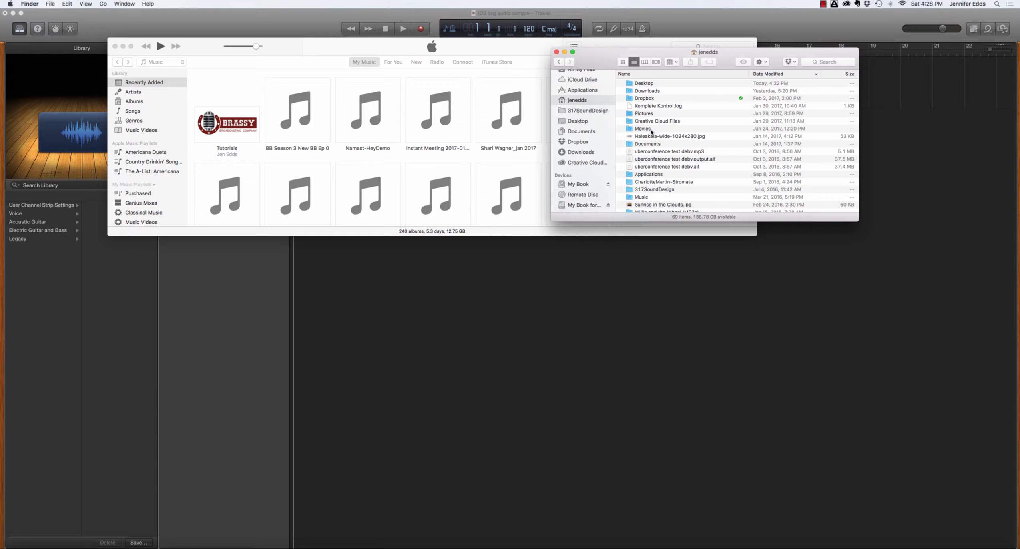
# In Finder, locate "ID3 audio tutorial sample.mp3" under Music > iTunes > iTunes Media > Podcasts > BB Tutorials and display its file info.
pyautogui.doubleClick(658, 197)
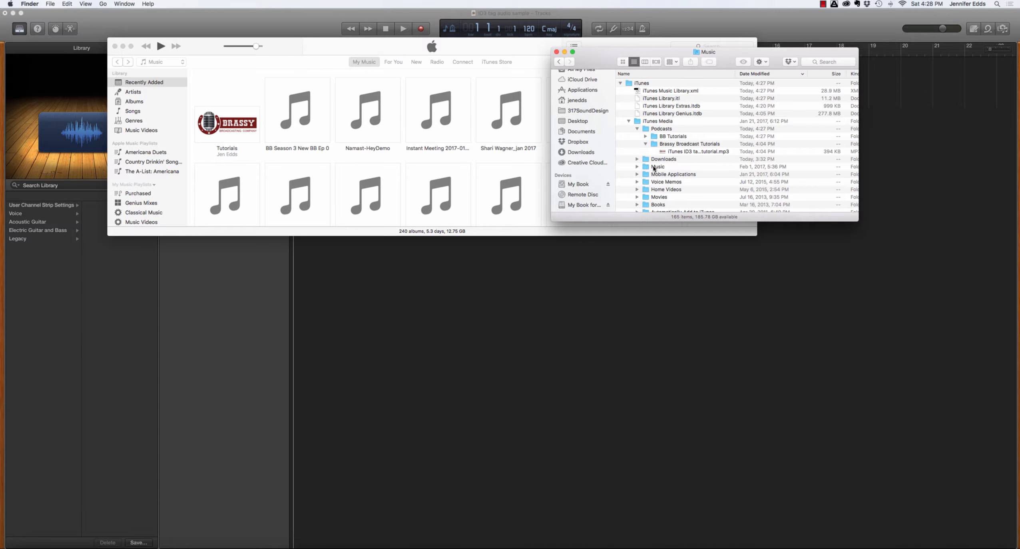
pyautogui.click(645, 137)
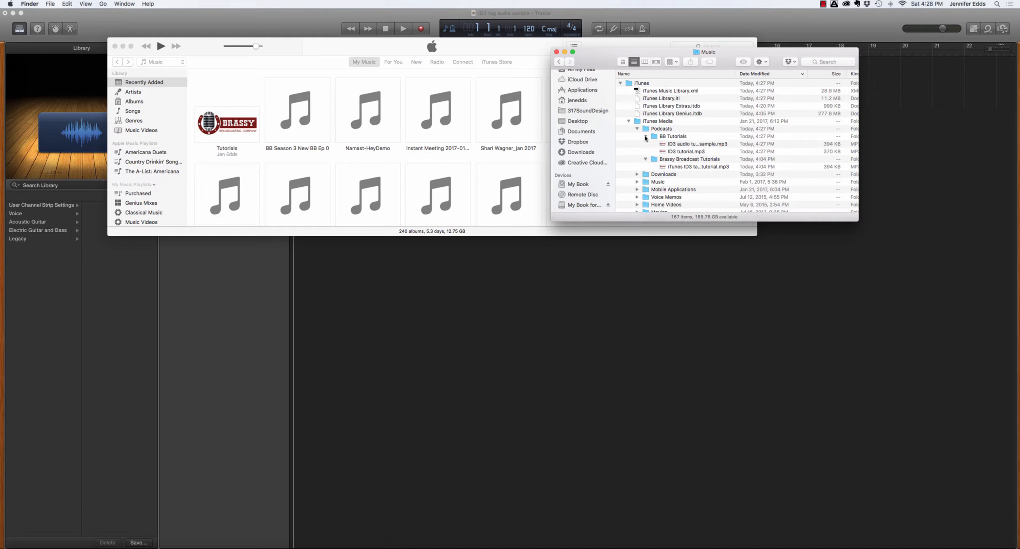
pyautogui.click(692, 145)
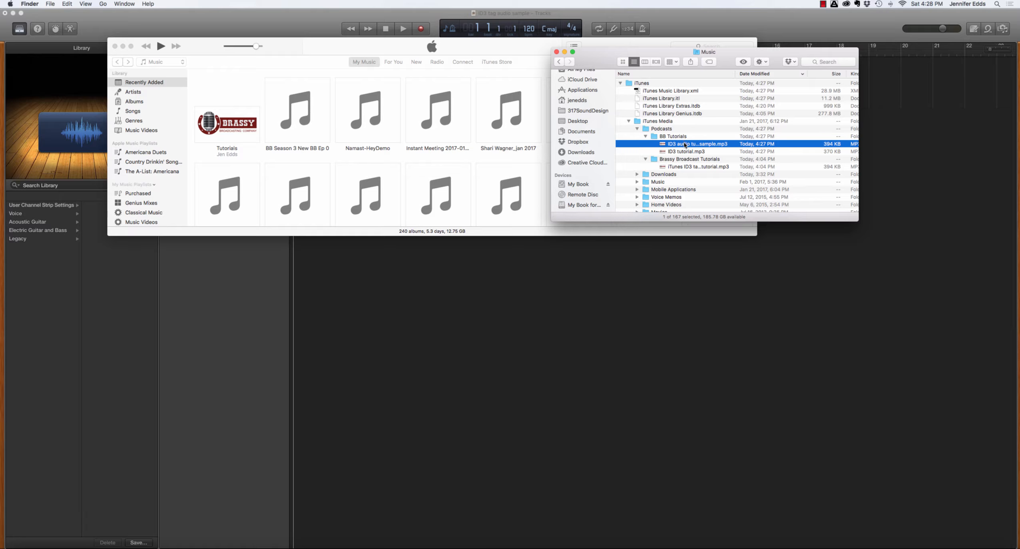
pyautogui.press('super+i')
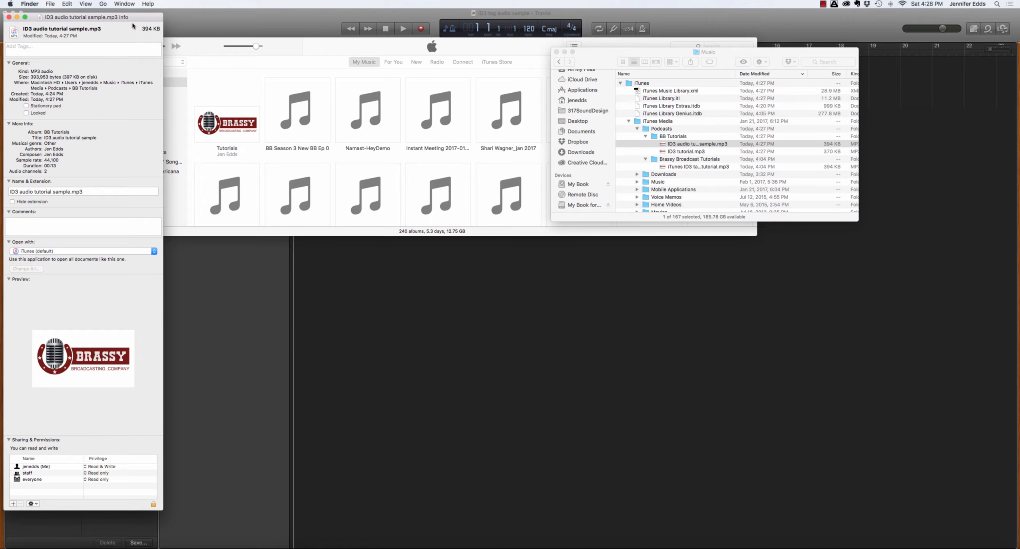
pyautogui.moveTo(132, 18); pyautogui.dragTo(197, 22)
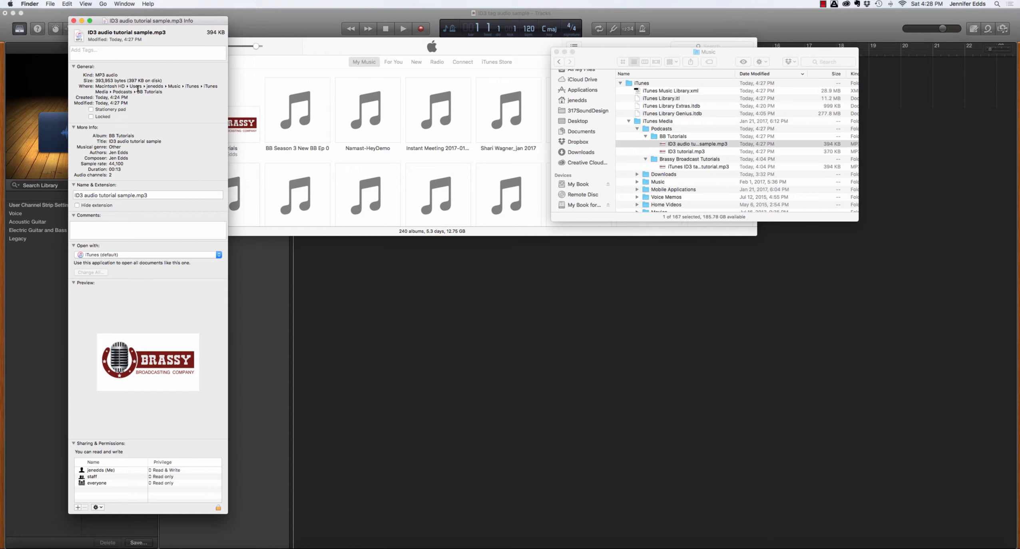